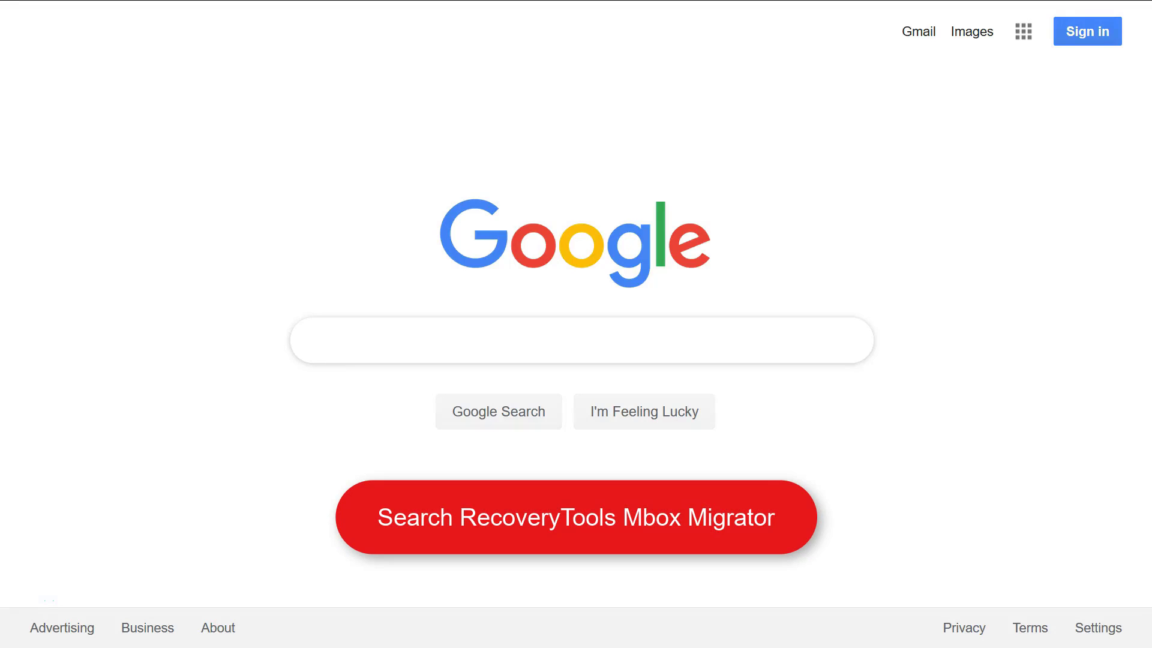
Step: Search Google for 'RecoveryTools Mbox Migrator'
type("RecoveryTool")
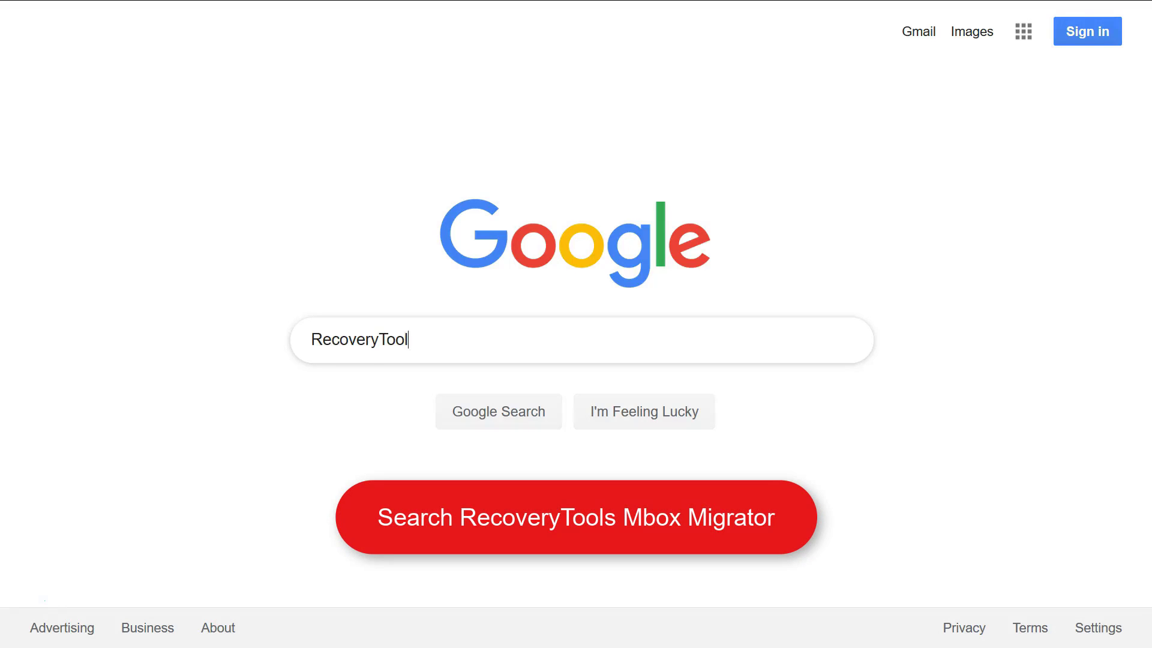
type("s Mbox Migrator")
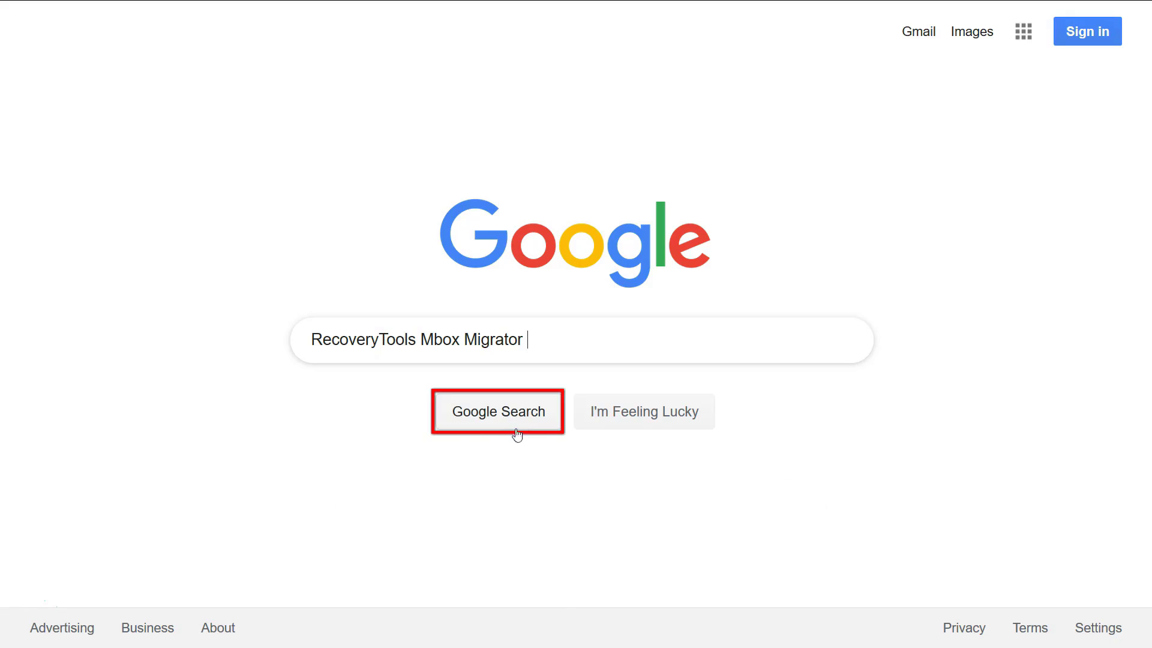
left_click(500, 418)
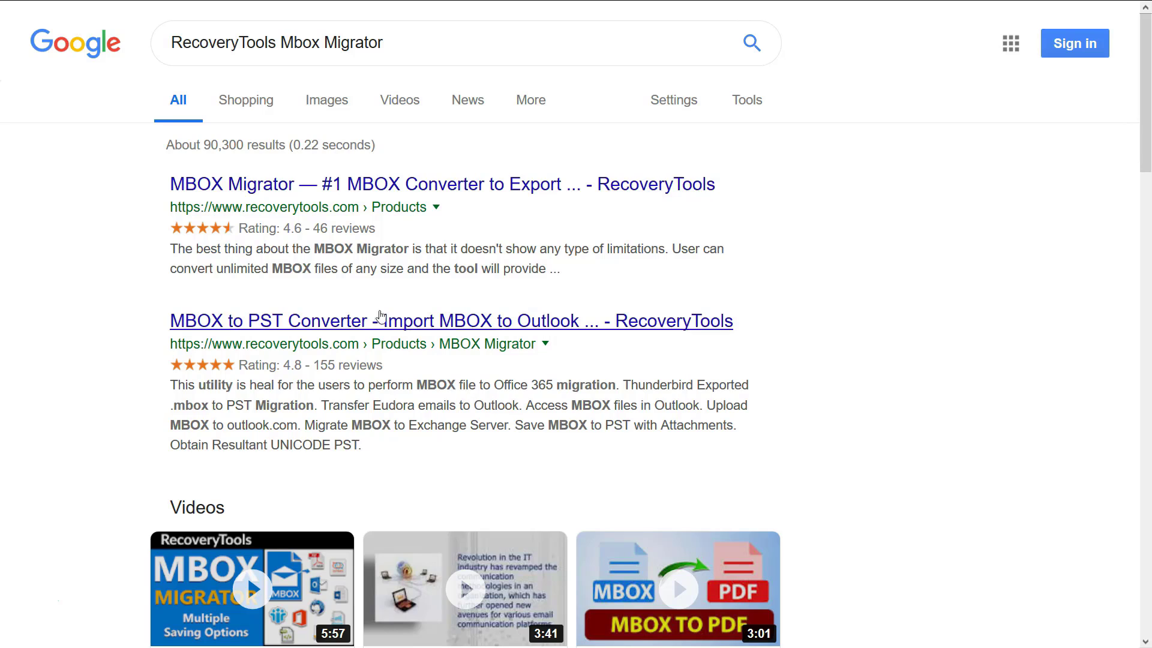
Step: Open the top 'MBOX Migrator — #1 MBOX Converter' RecoveryTools result
left_click(293, 189)
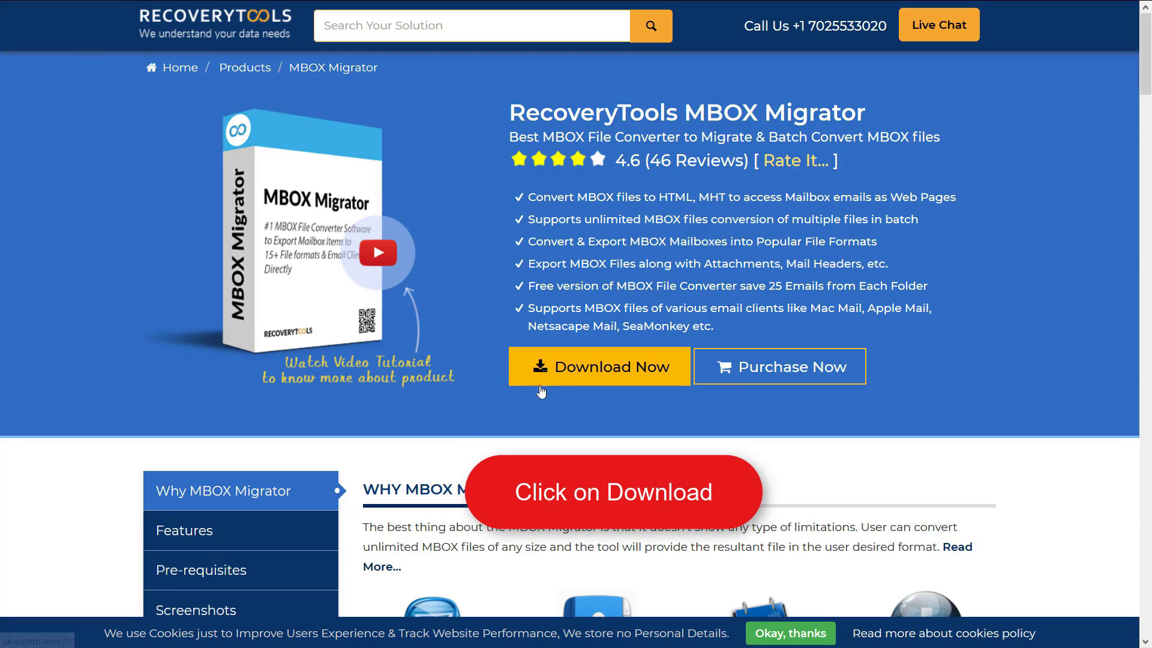
Step: Download the MBOX Migrator installer from the product page
left_click(600, 372)
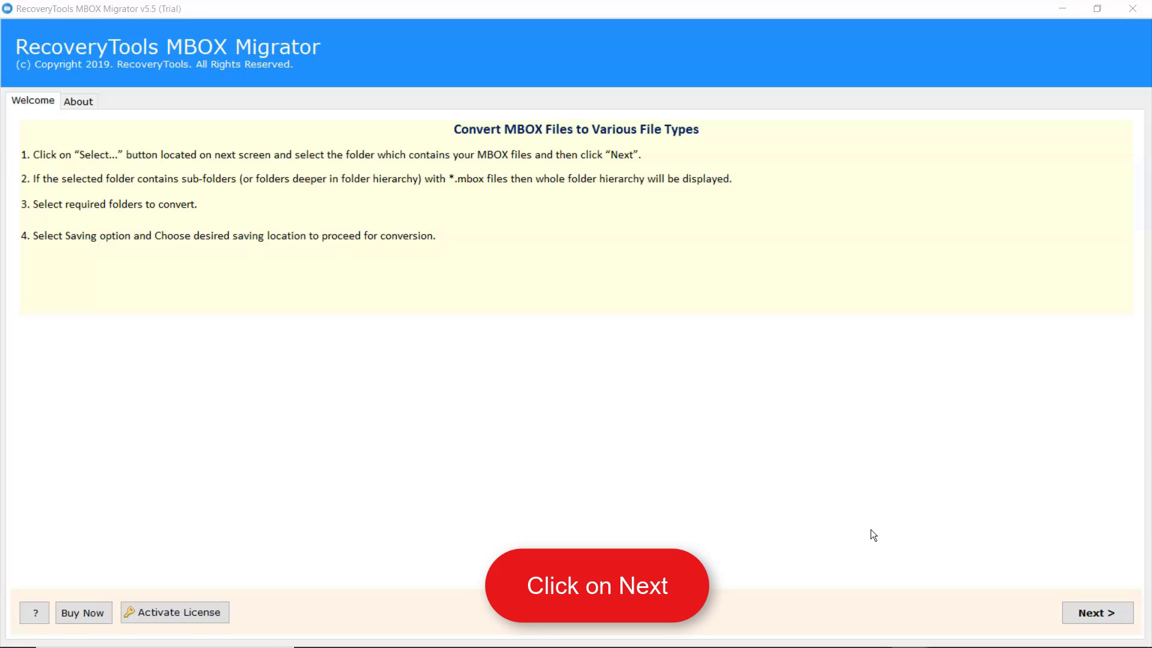
Step: Move past the Welcome screen to the Select File(s) step
left_click(1095, 615)
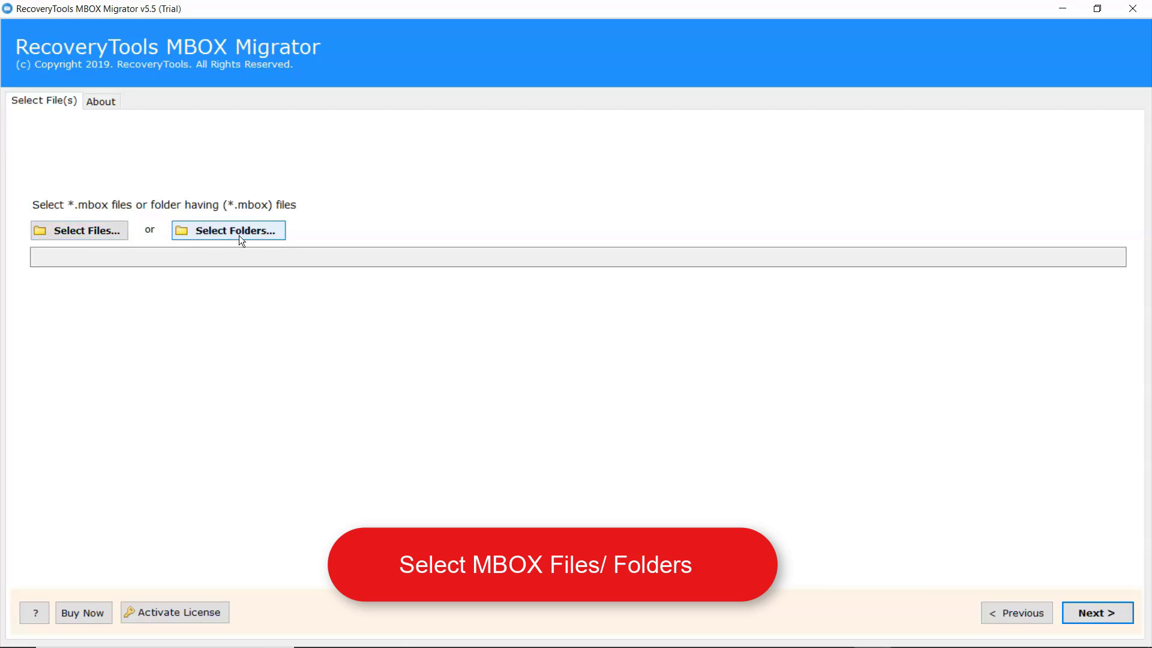
Step: Load 'All mail Including Spam and Trash.mbox' from D:\Files\Mbox and continue to folder selection
left_click(68, 235)
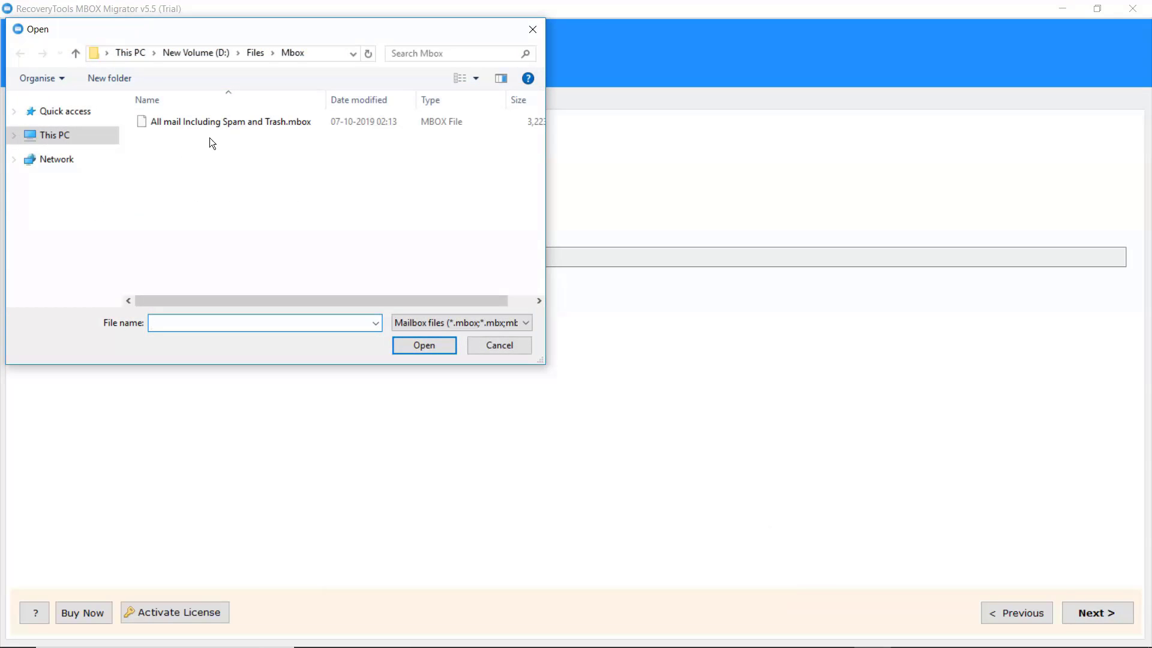
left_click(231, 121)
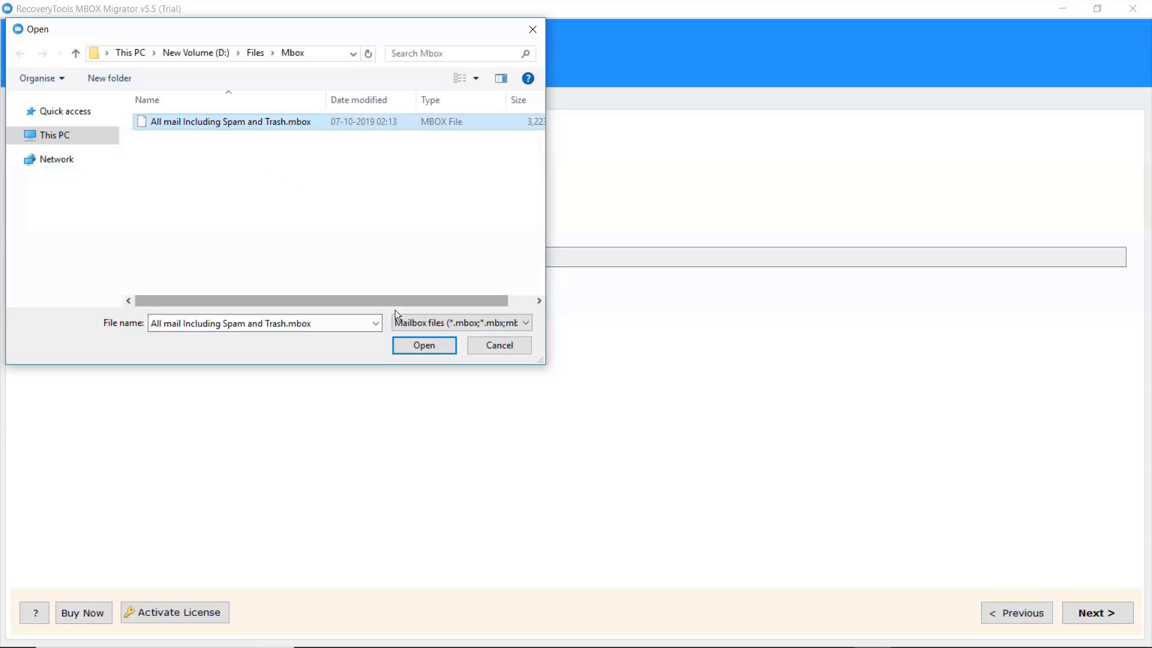
left_click(422, 345)
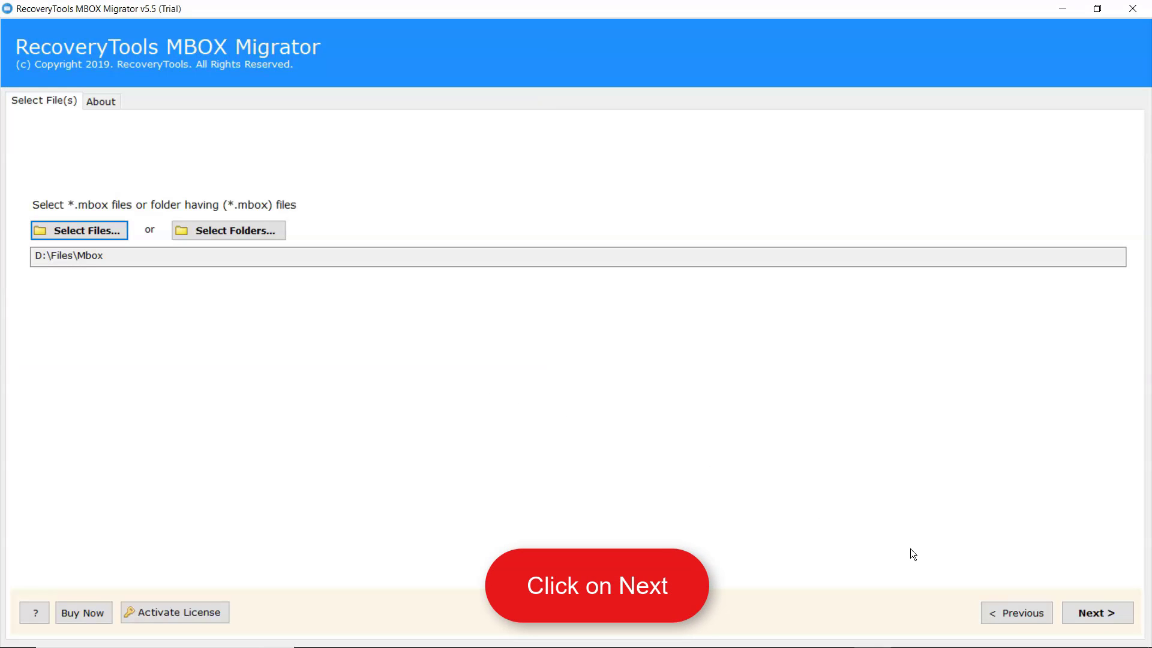
left_click(1097, 614)
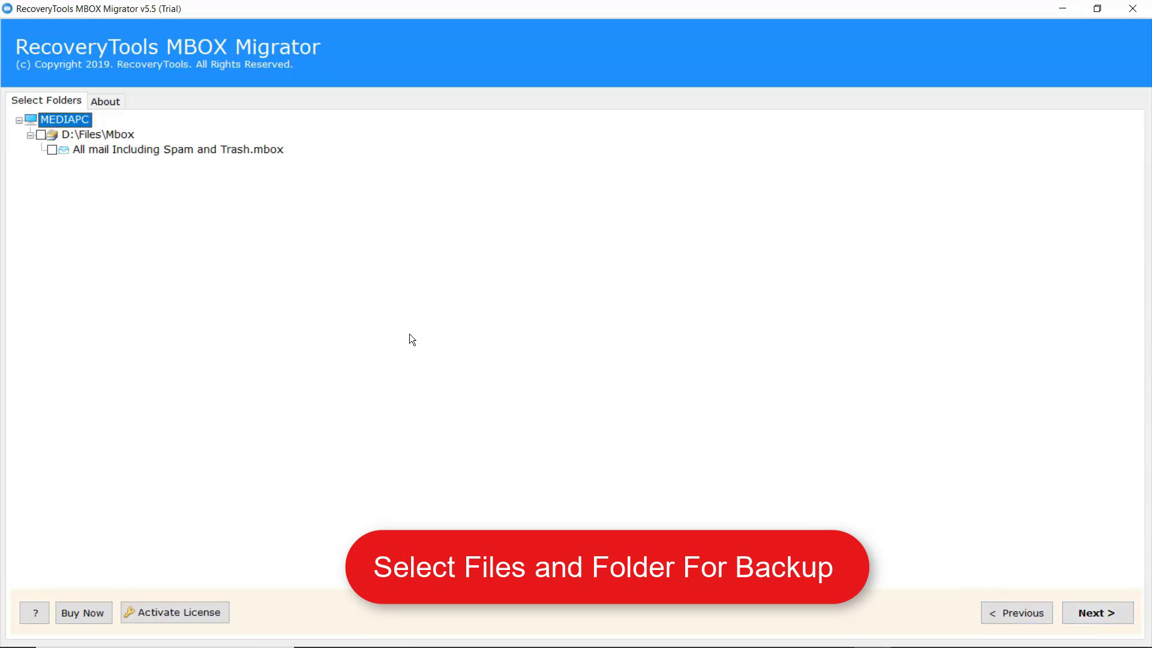
Step: Tick the D:\Files\Mbox folder for conversion and continue to Saving Options
left_click(39, 134)
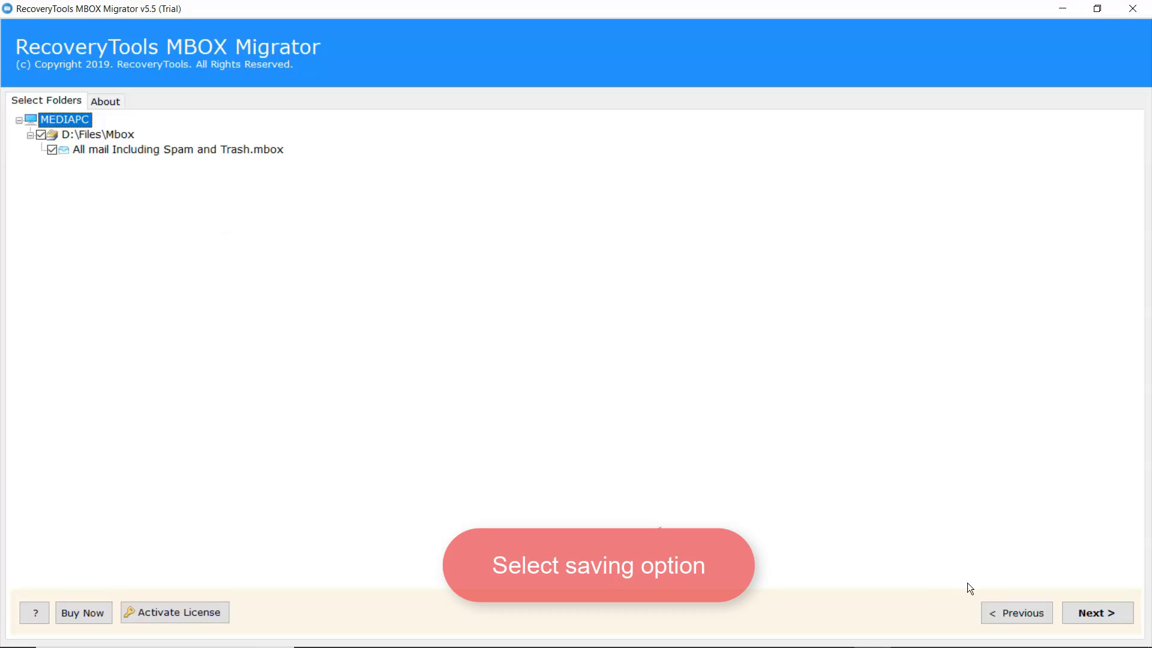
left_click(1083, 615)
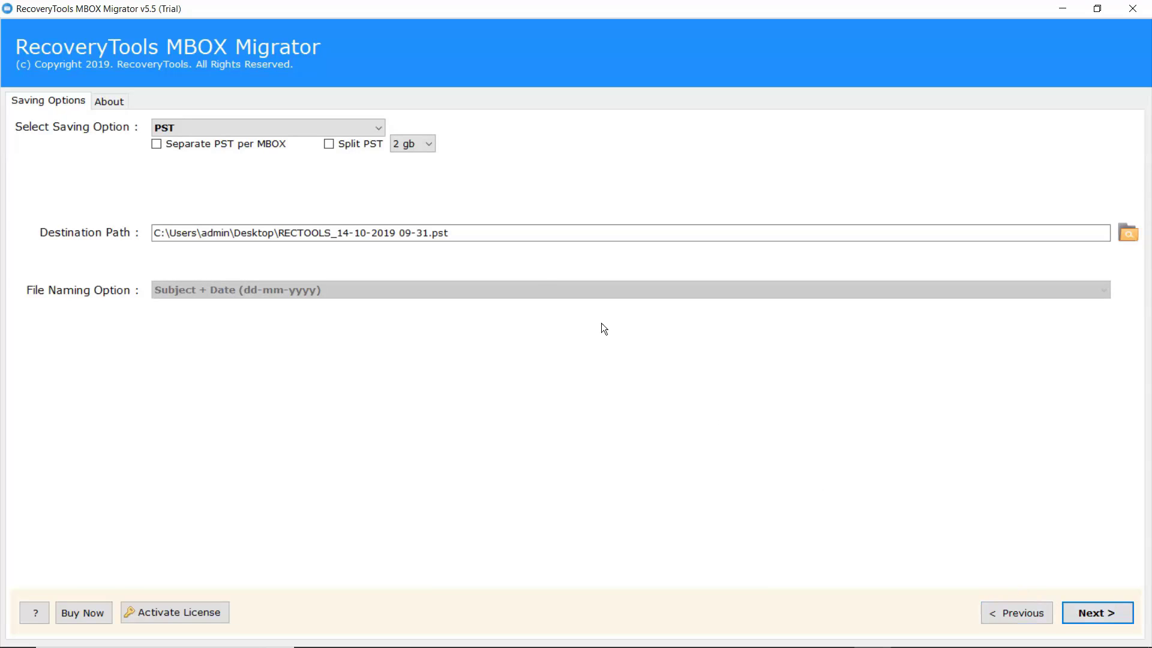
Step: Choose Exchange Server from the Select Saving Option list
left_click(379, 127)
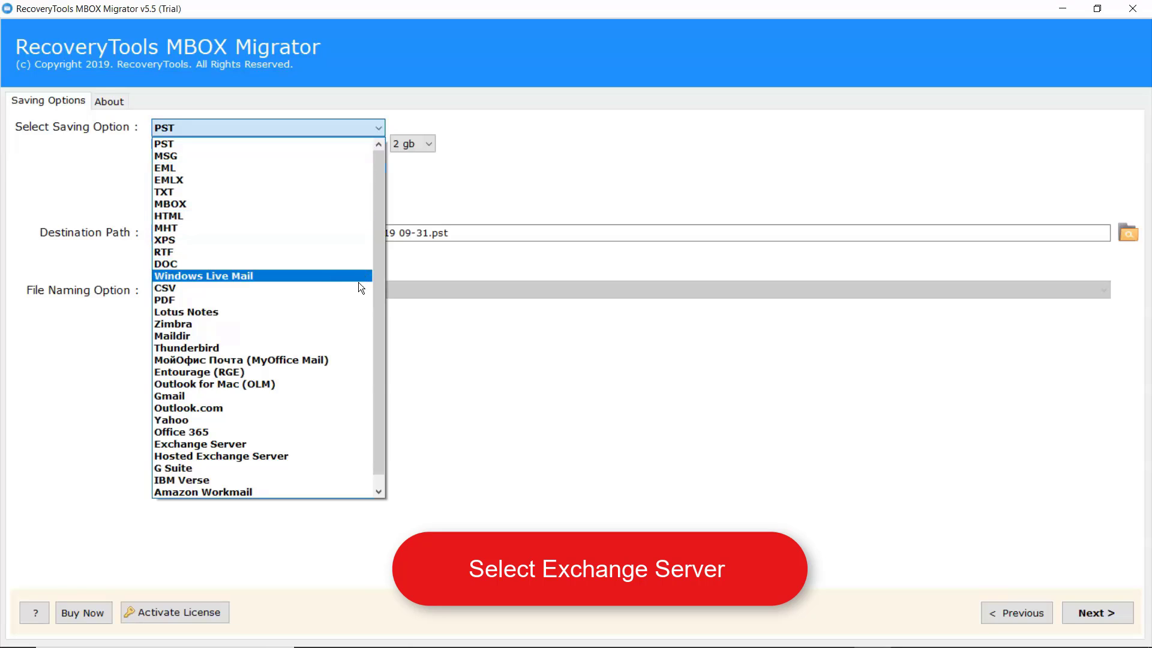
left_click(242, 447)
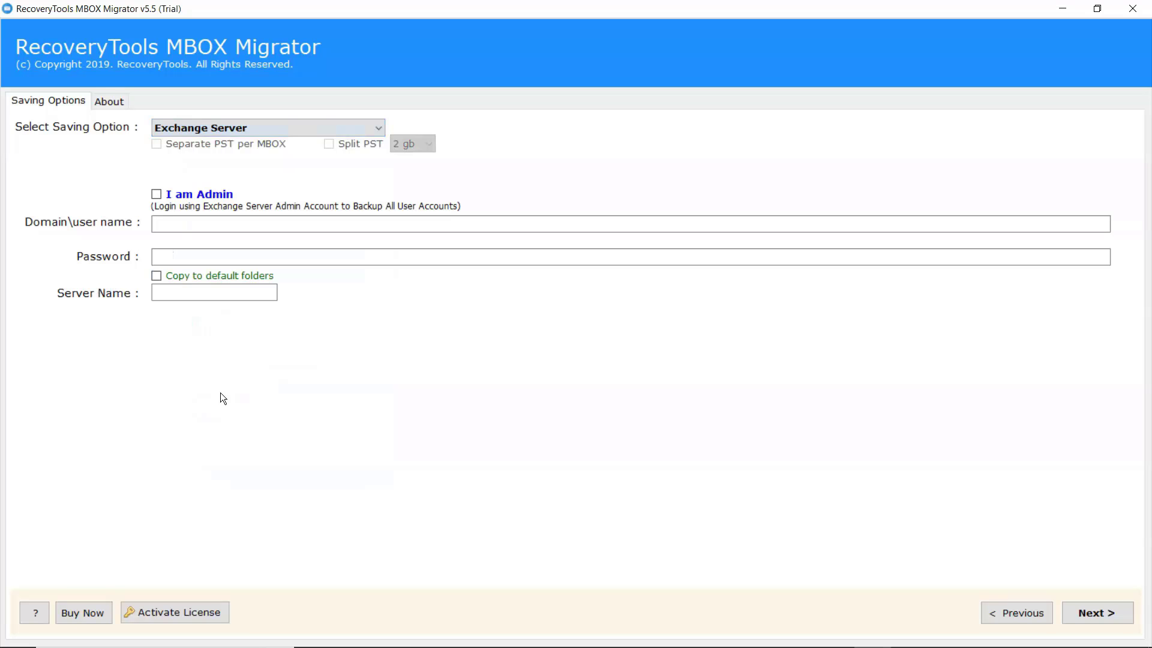
Step: Enter the administrator login name and account password, and toggle copying into default folders
left_click(164, 224)
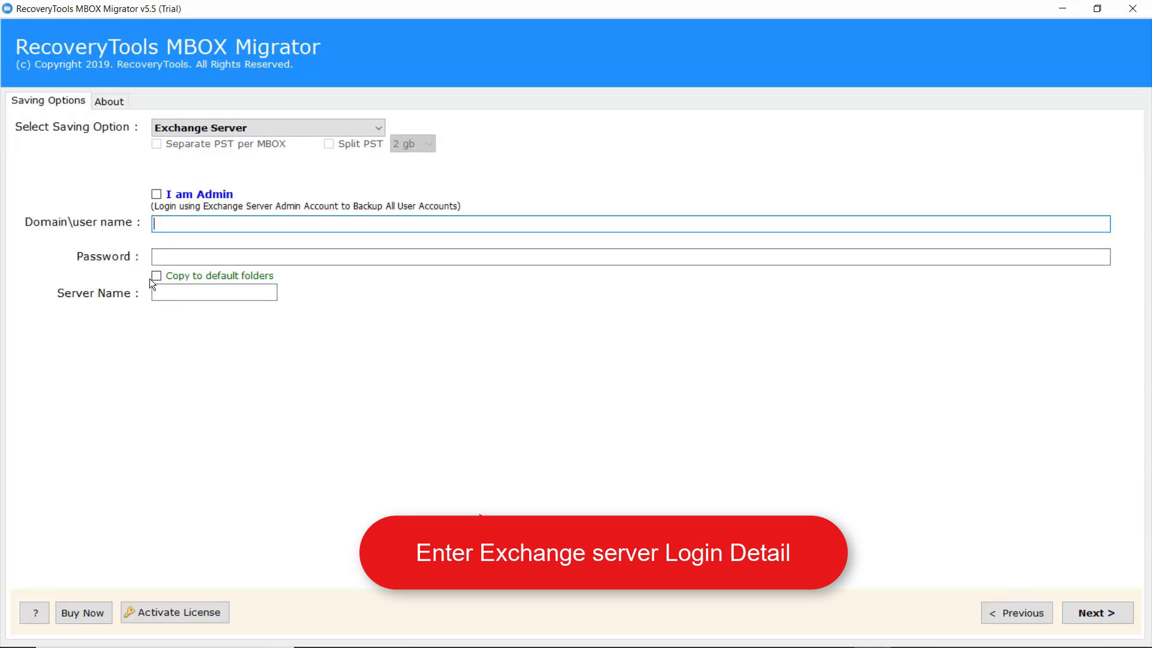
type("administrator")
key("Tab")
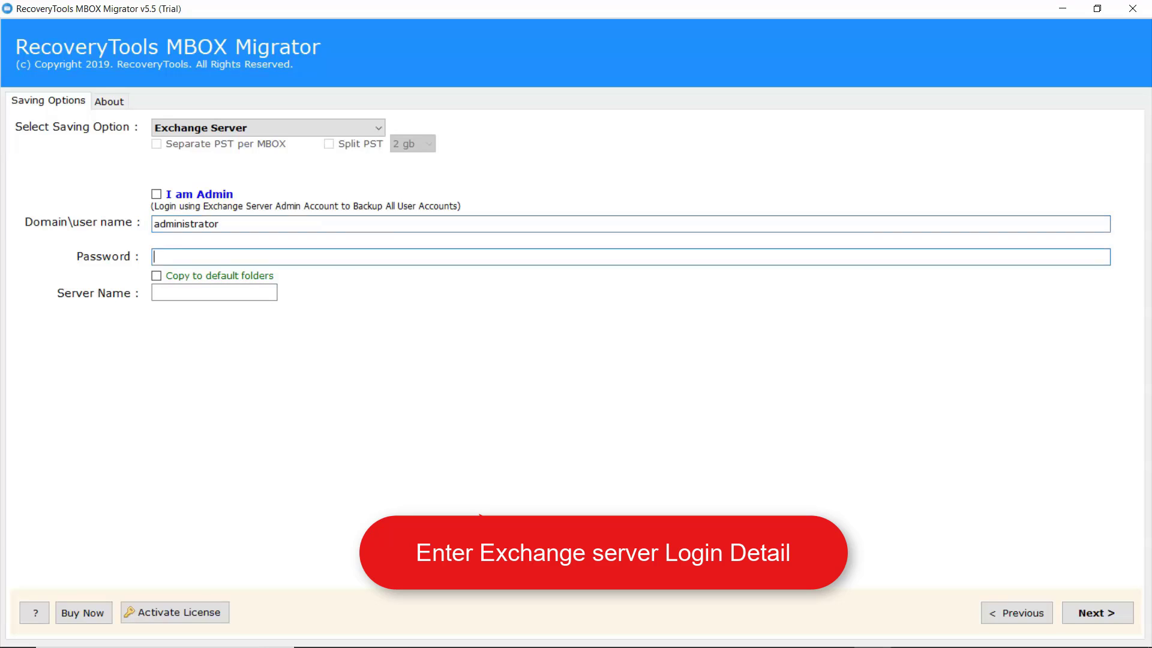
type("1234567890")
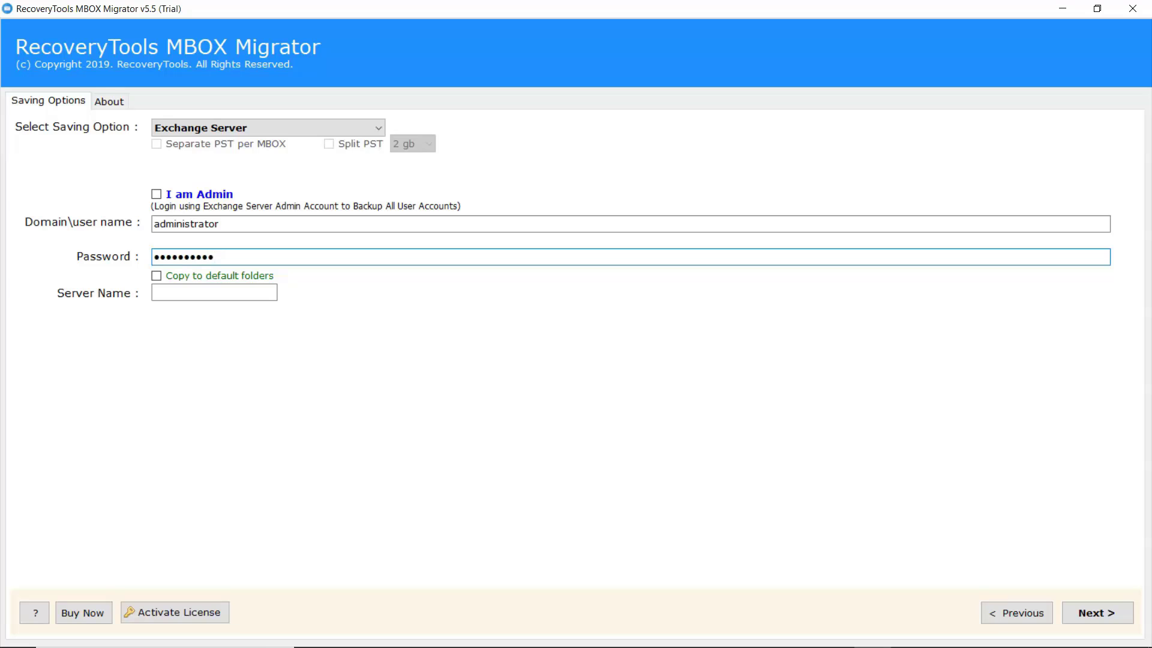
left_click(156, 276)
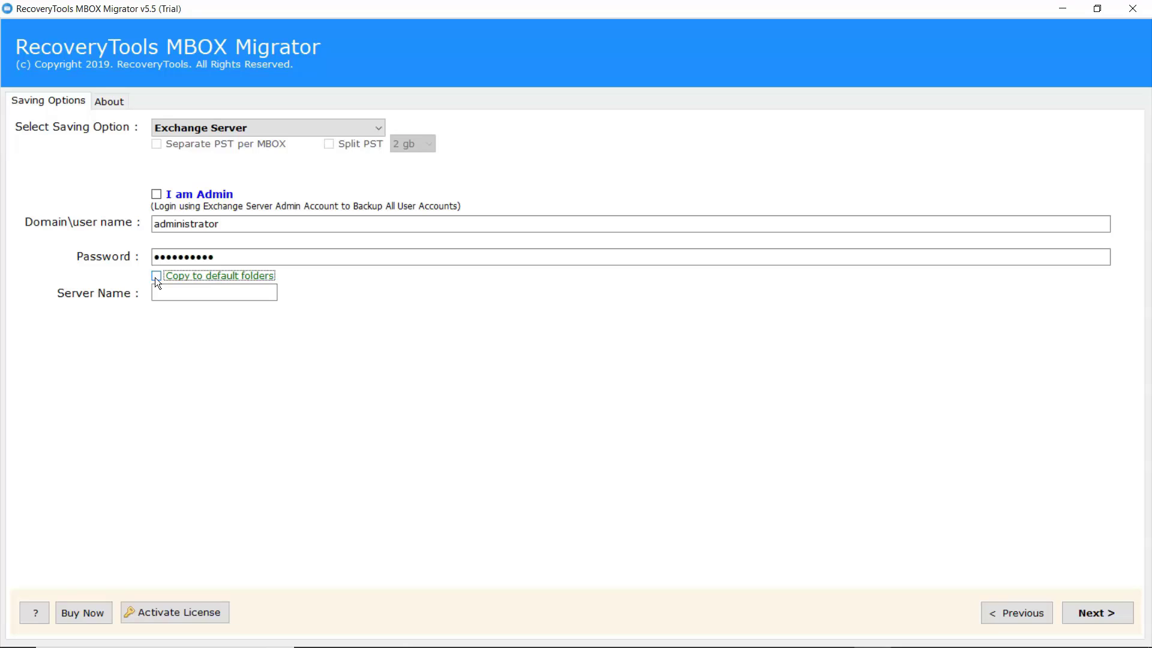
Step: Enter server 111.125.141.18 and start the conversion to Exchange Server
left_click(159, 293)
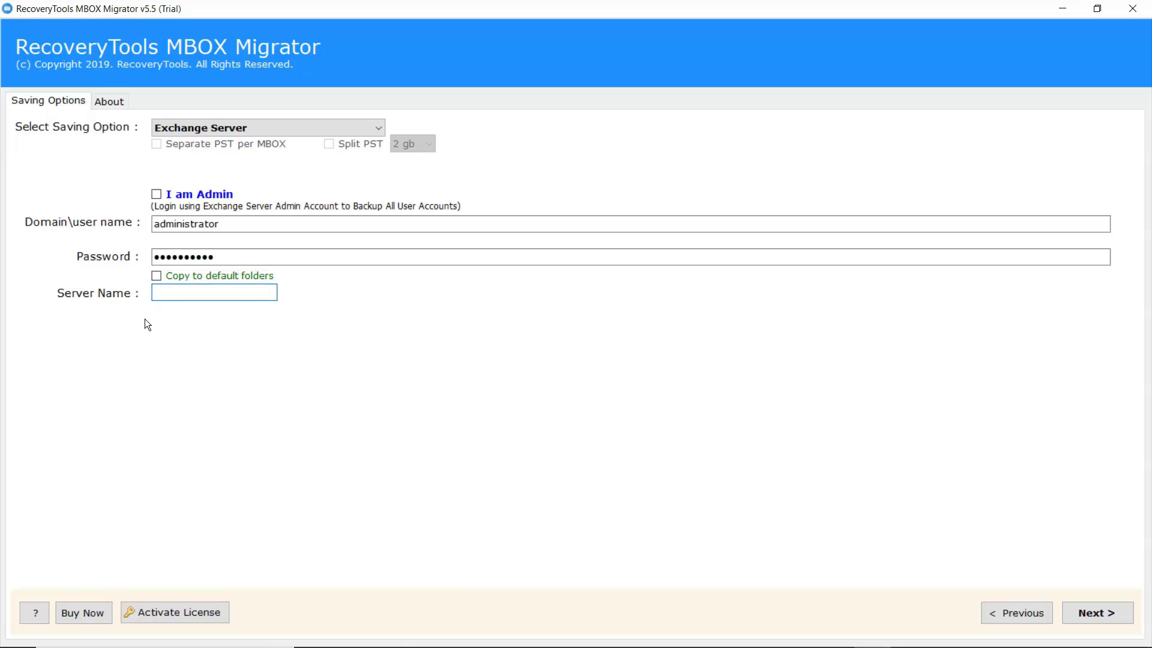
type("111")
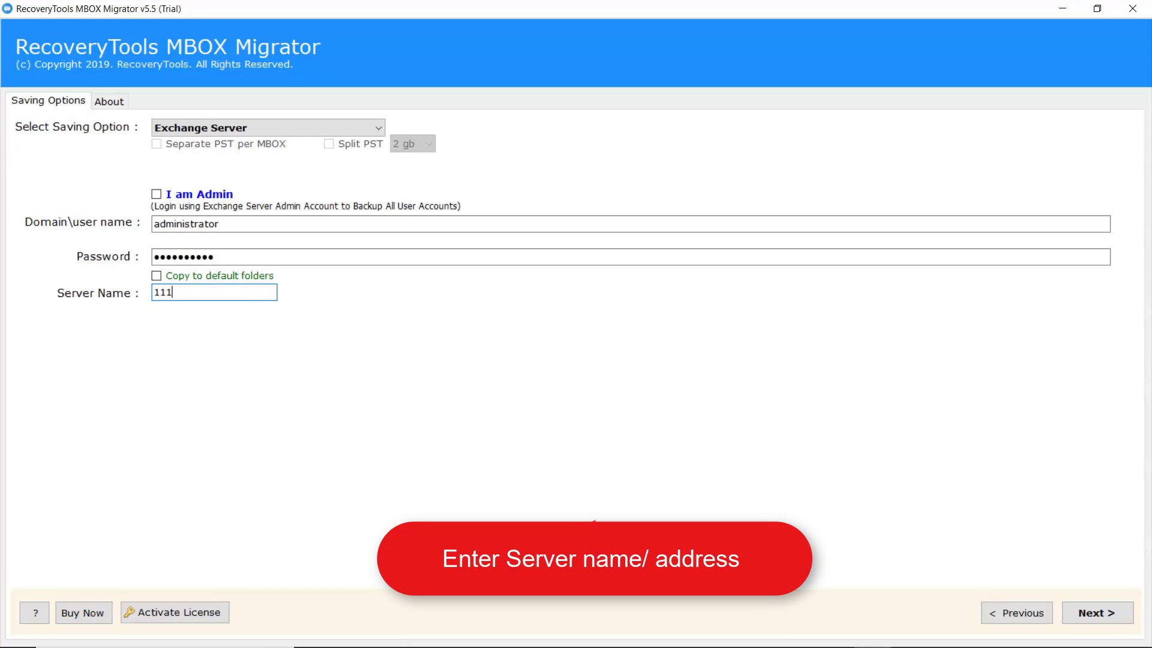
type(".125.141.")
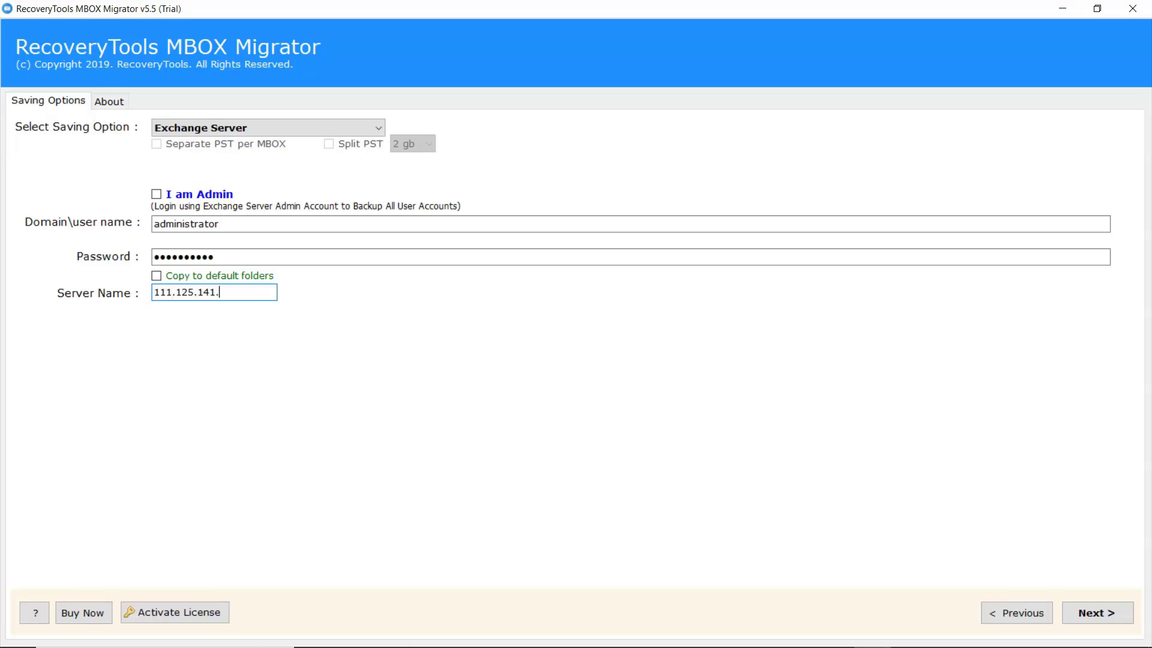
type("18")
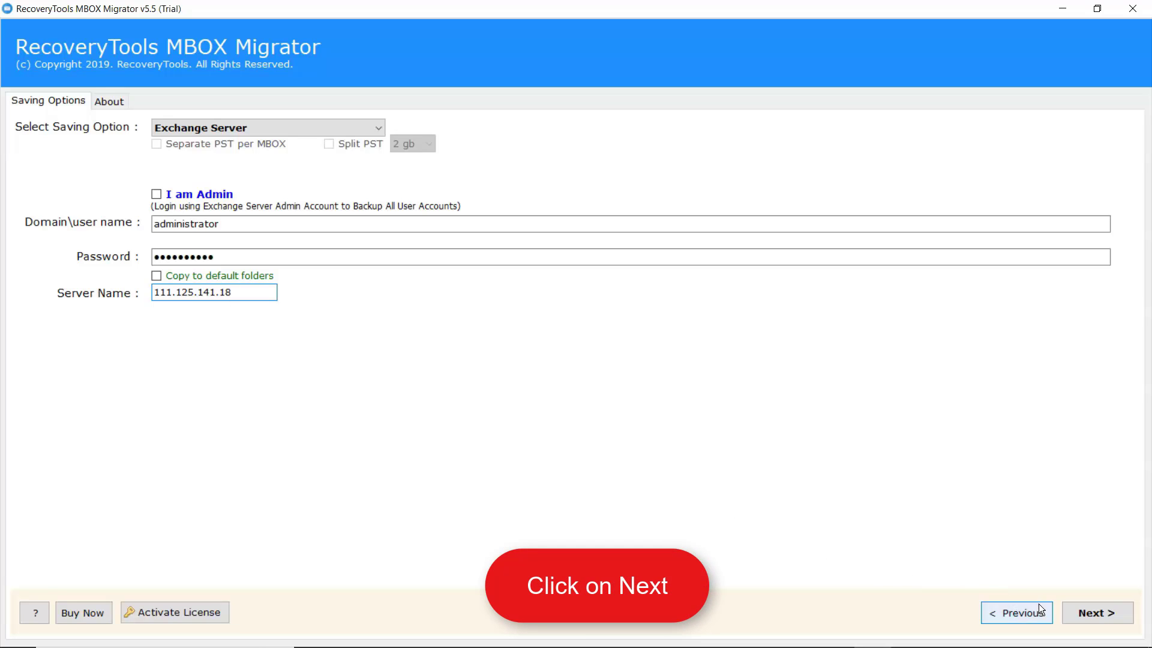
left_click(1096, 624)
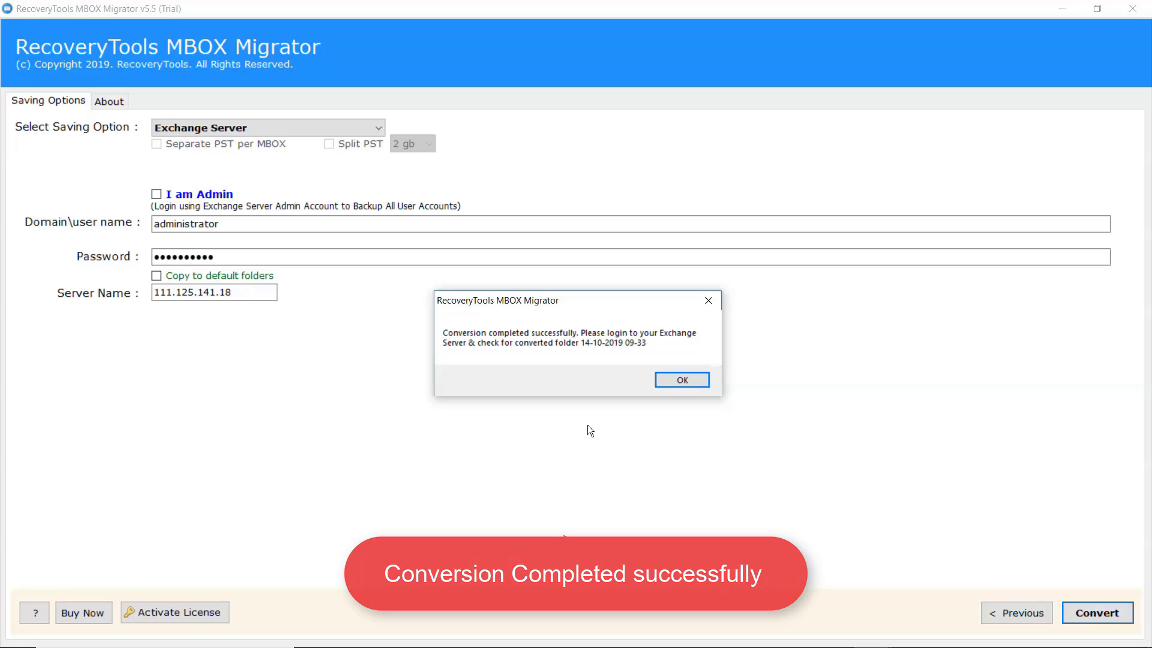
Step: Dismiss the conversion-completed message and the trial edition notice
left_click(680, 382)
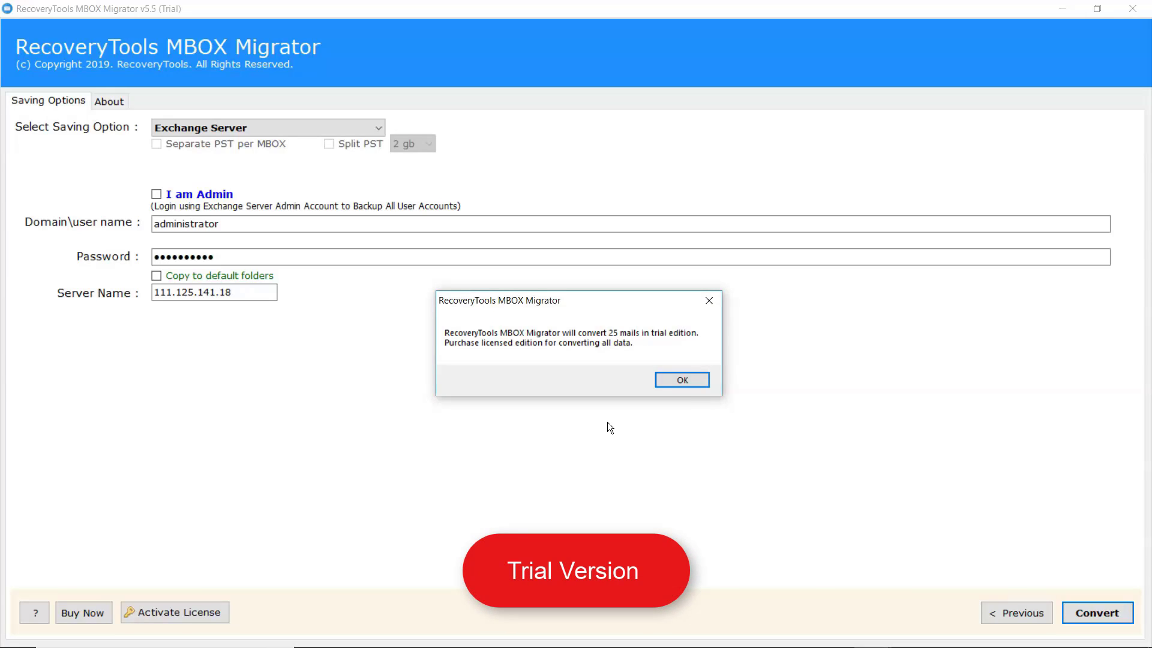
left_click(678, 378)
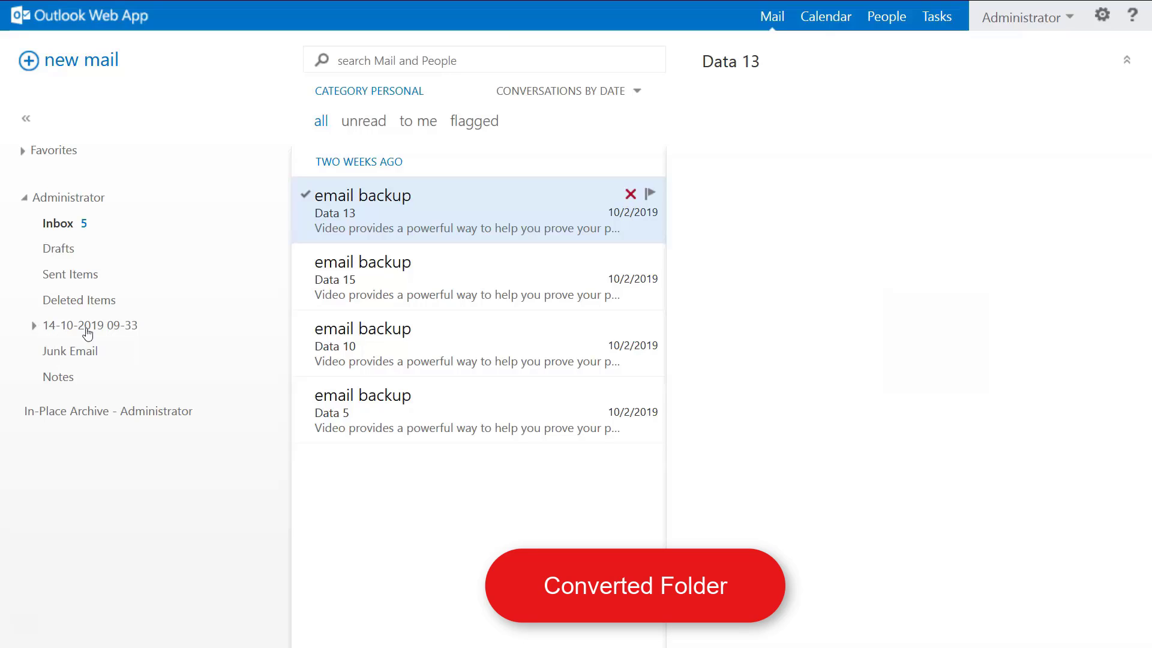
left_click(34, 327)
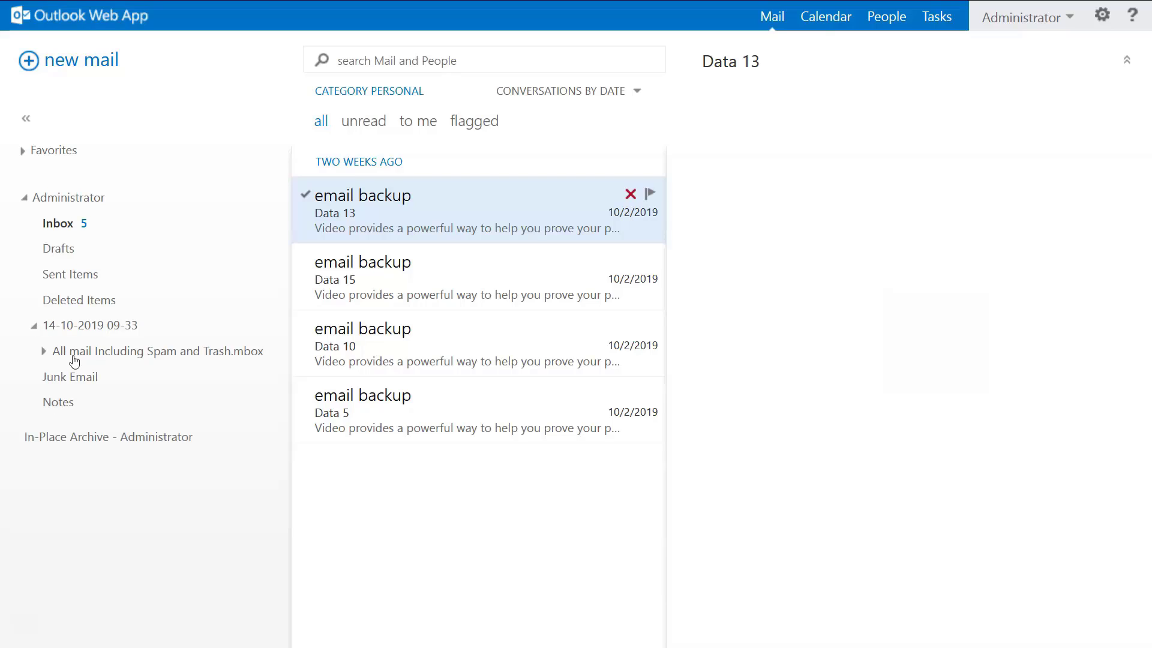
left_click(44, 351)
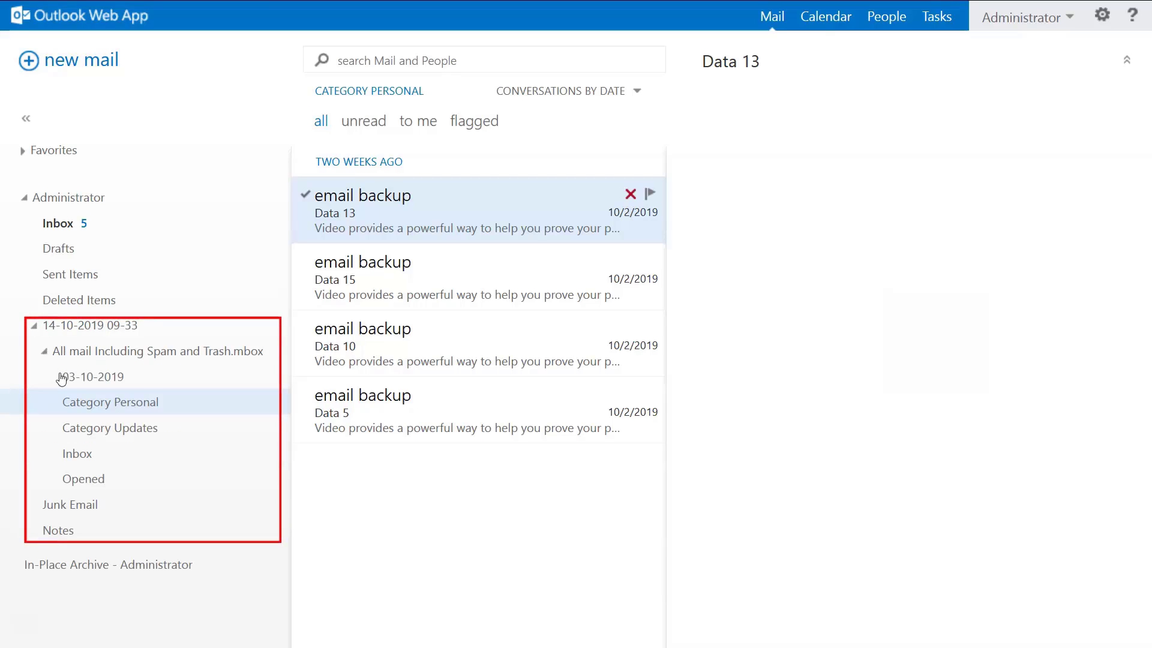
left_click(83, 456)
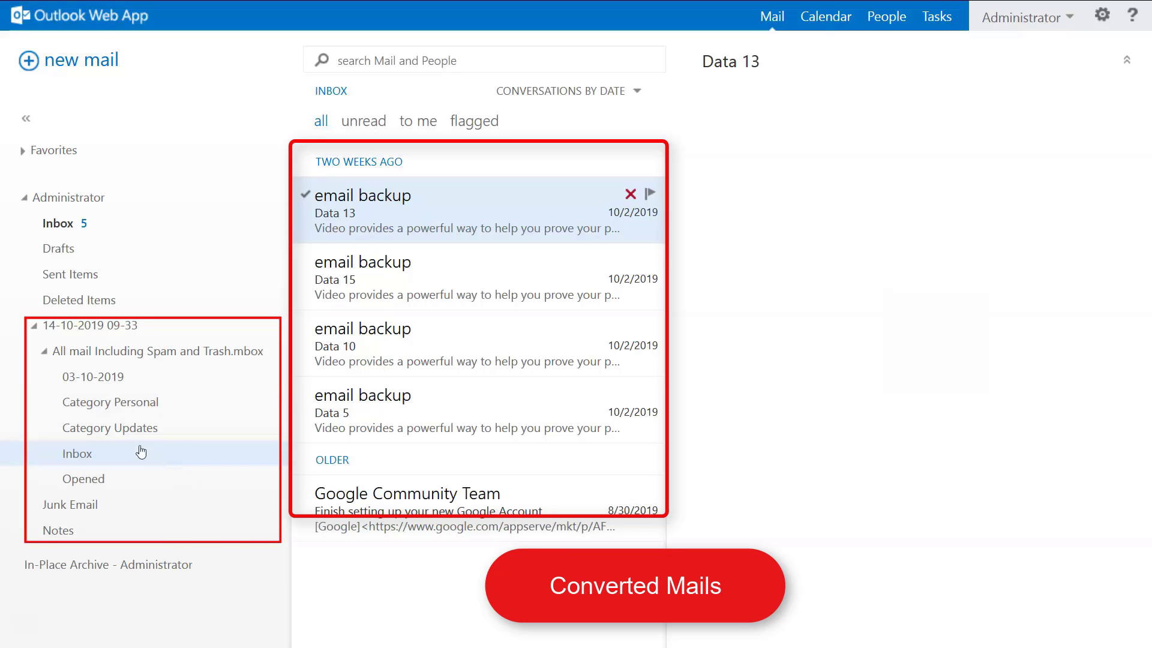
left_click(119, 436)
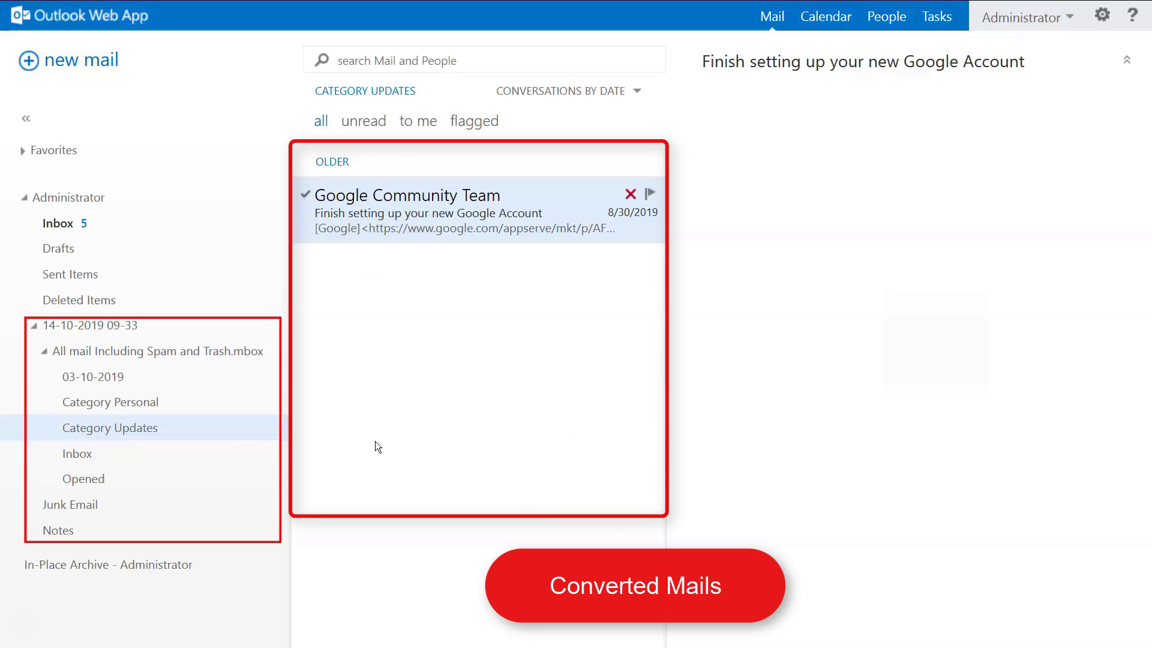
left_click(137, 405)
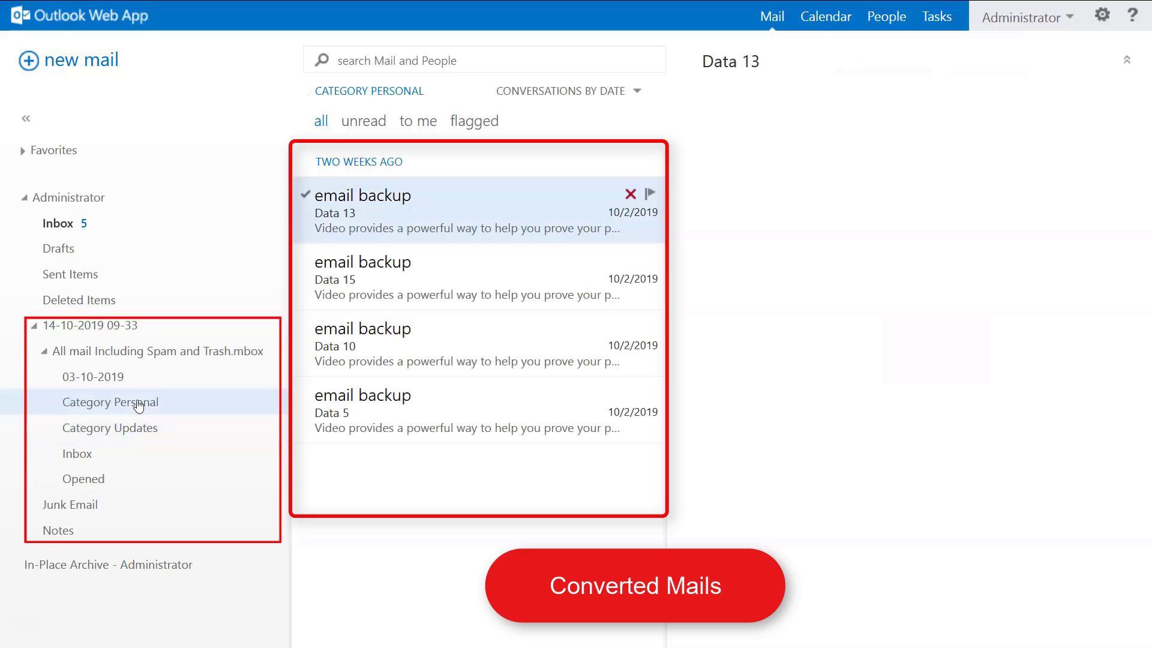